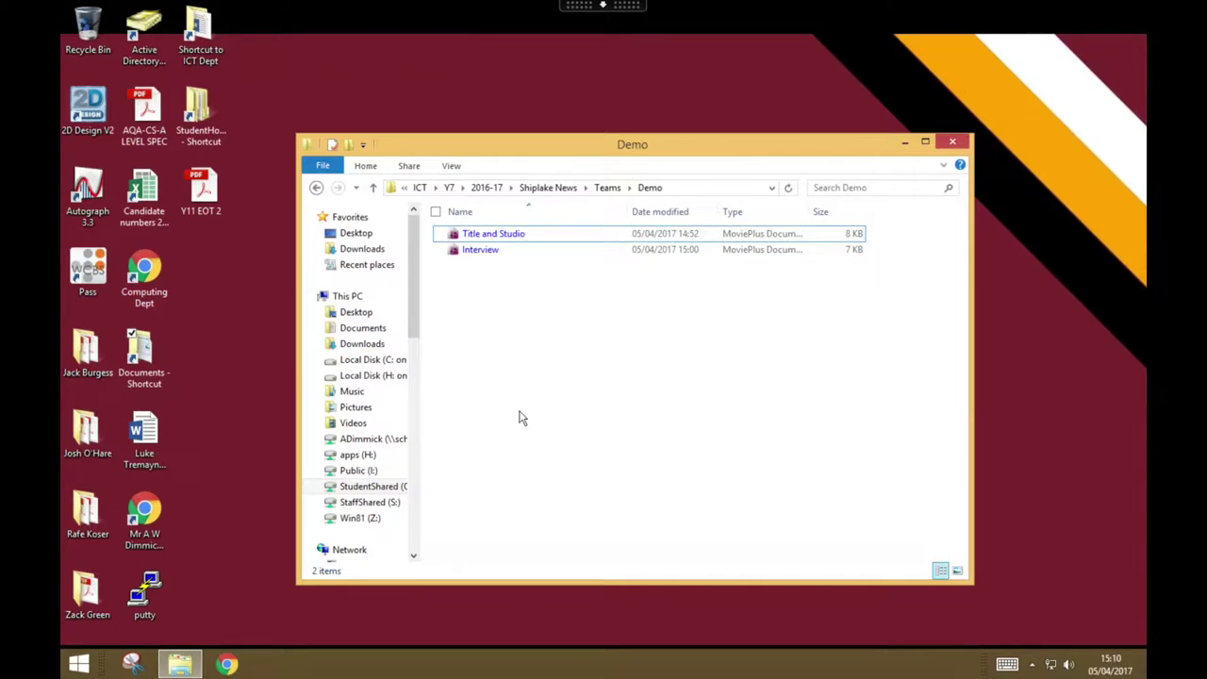
# Step: Open the Title and Studio project and scrub partway along the timeline to preview the studio clips
pyautogui.doubleClick(540, 236)
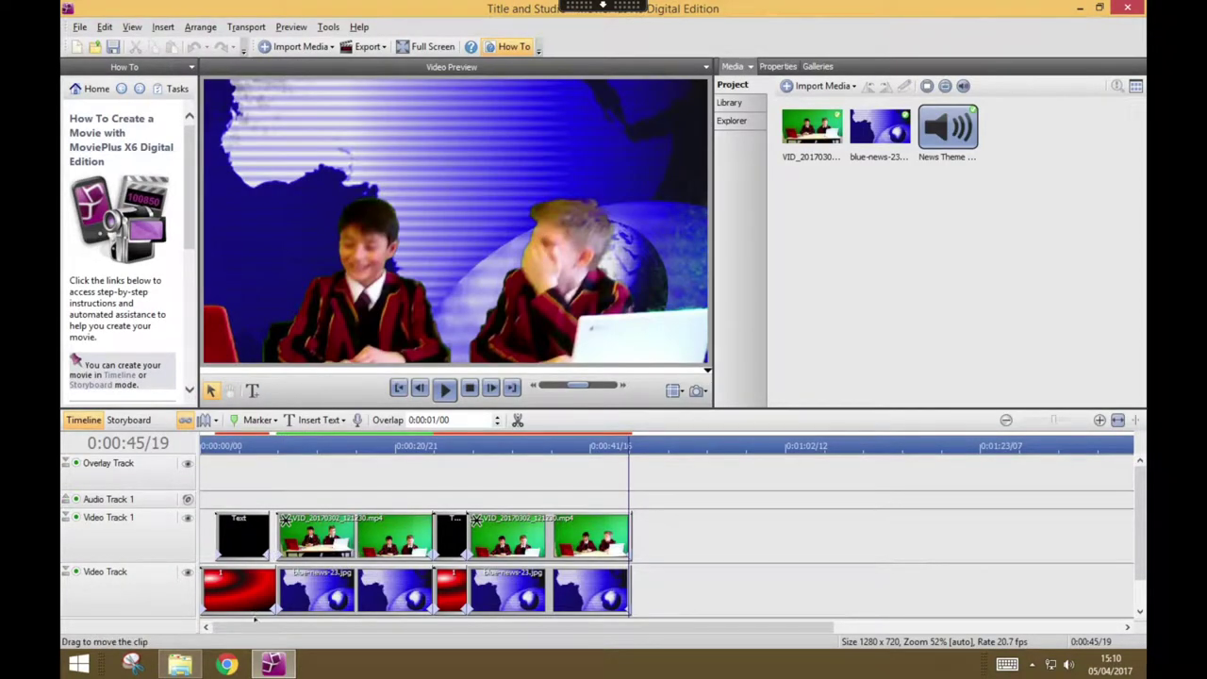
pyautogui.moveTo(246, 448); pyautogui.dragTo(369, 439)
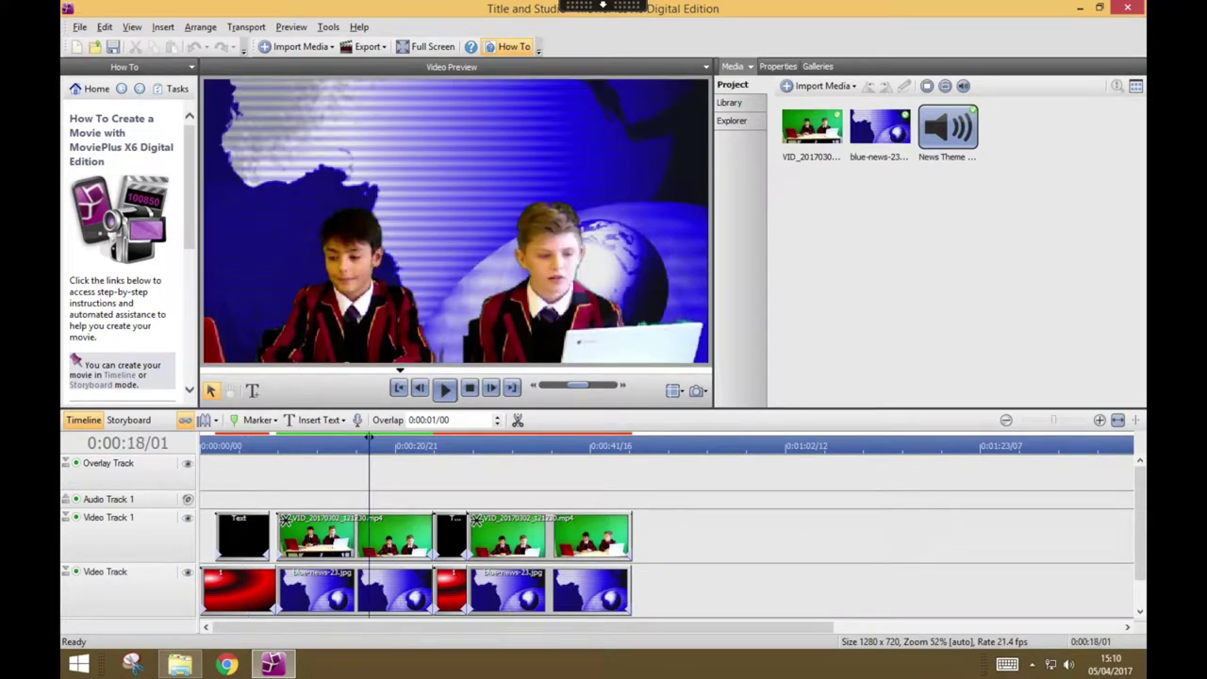
# Step: Switch to the Interview project and play from about seven seconds until the housemaster lower-third appears
pyautogui.click(1127, 7)
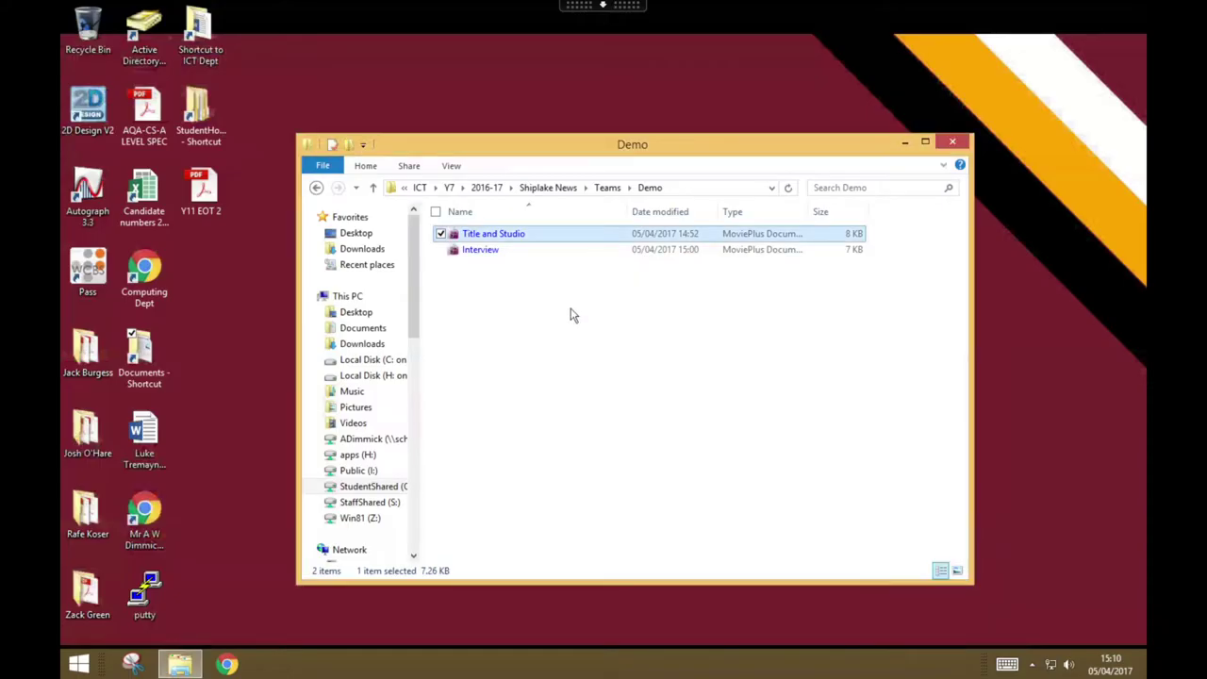
pyautogui.doubleClick(559, 249)
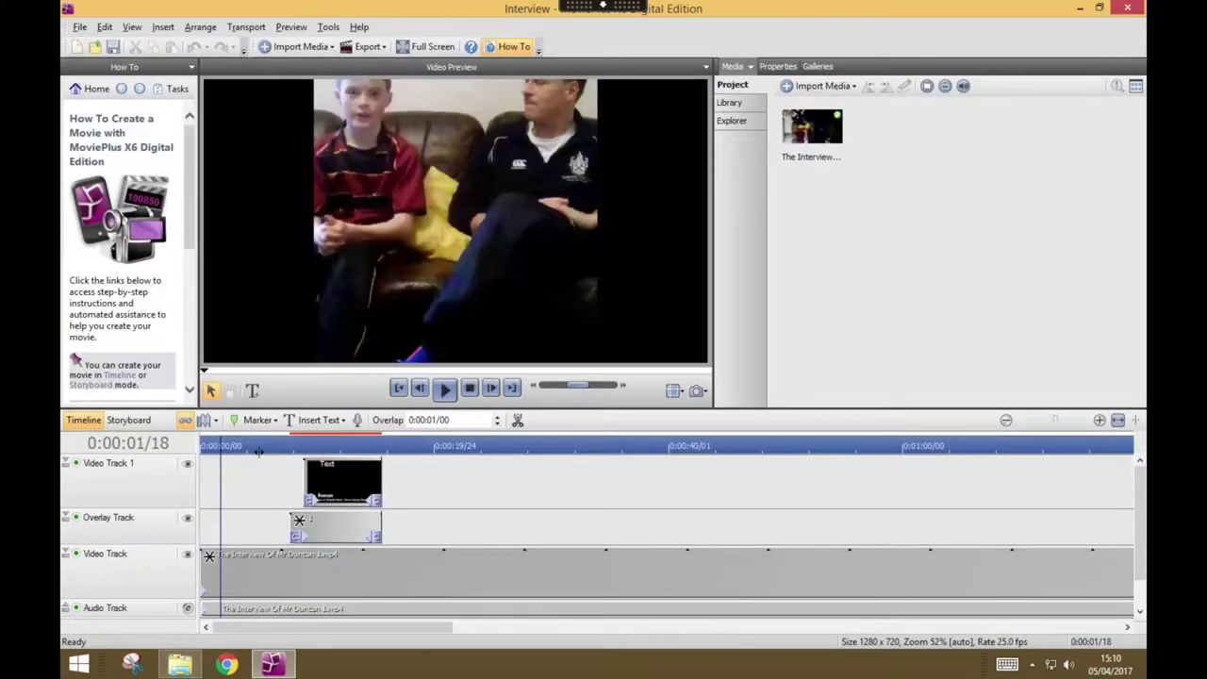
pyautogui.click(283, 445)
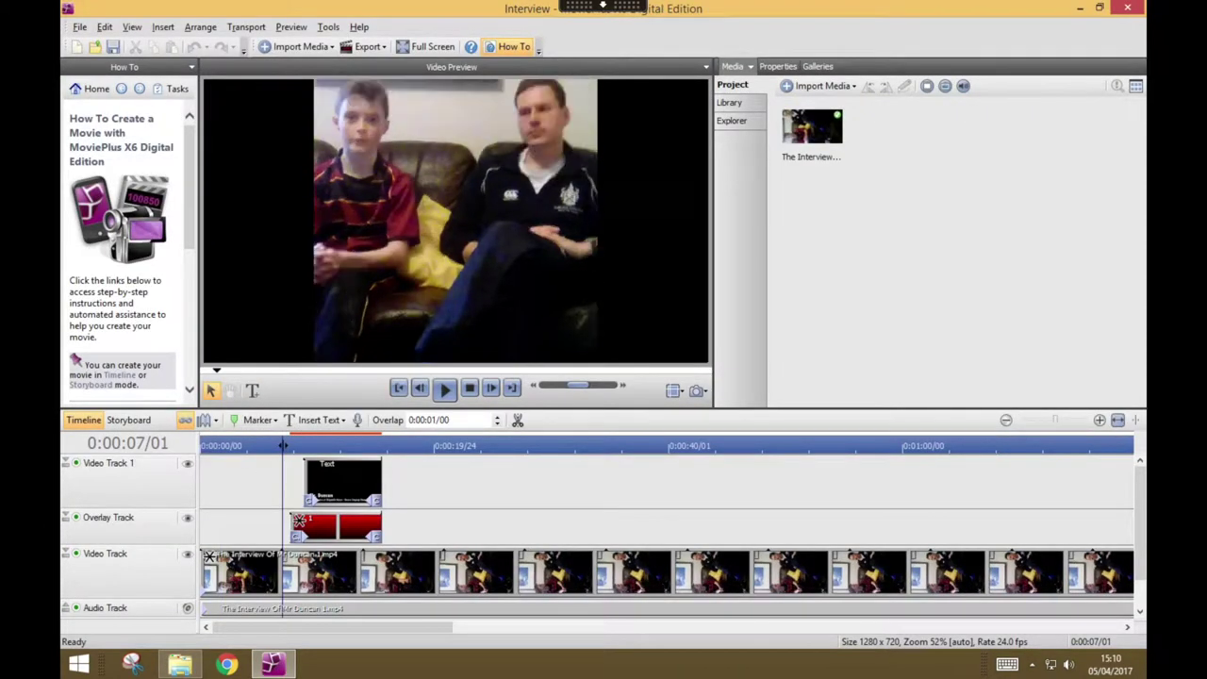
pyautogui.press('space')
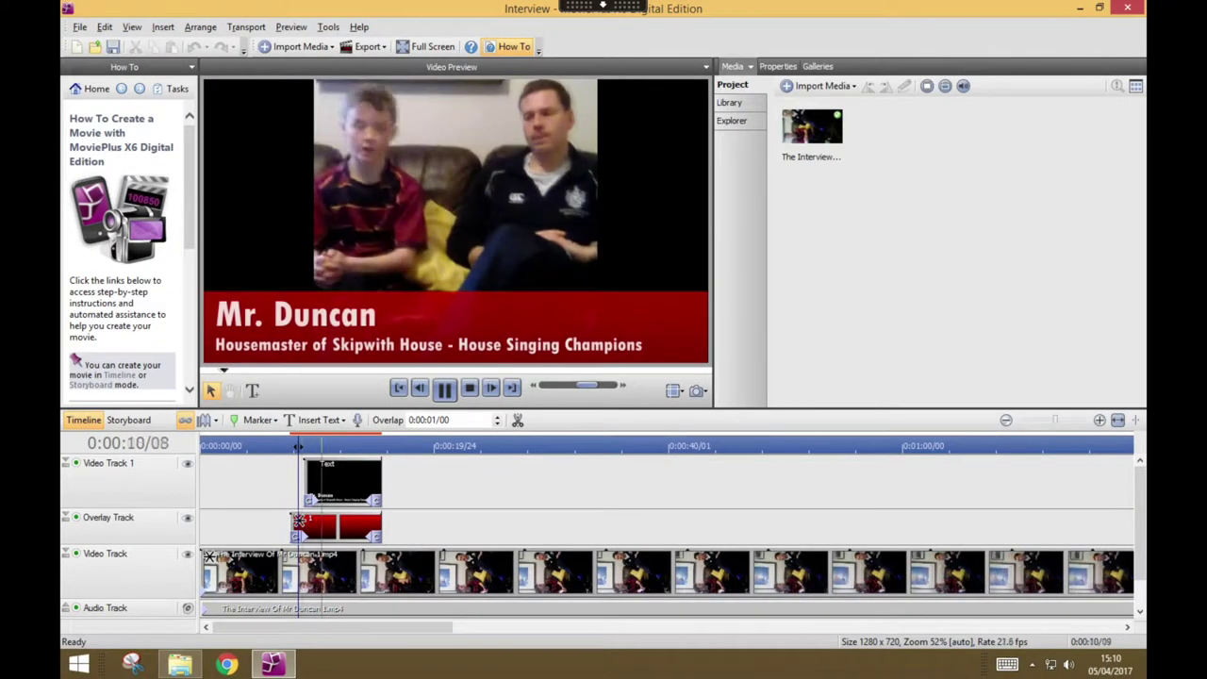
pyautogui.press('space')
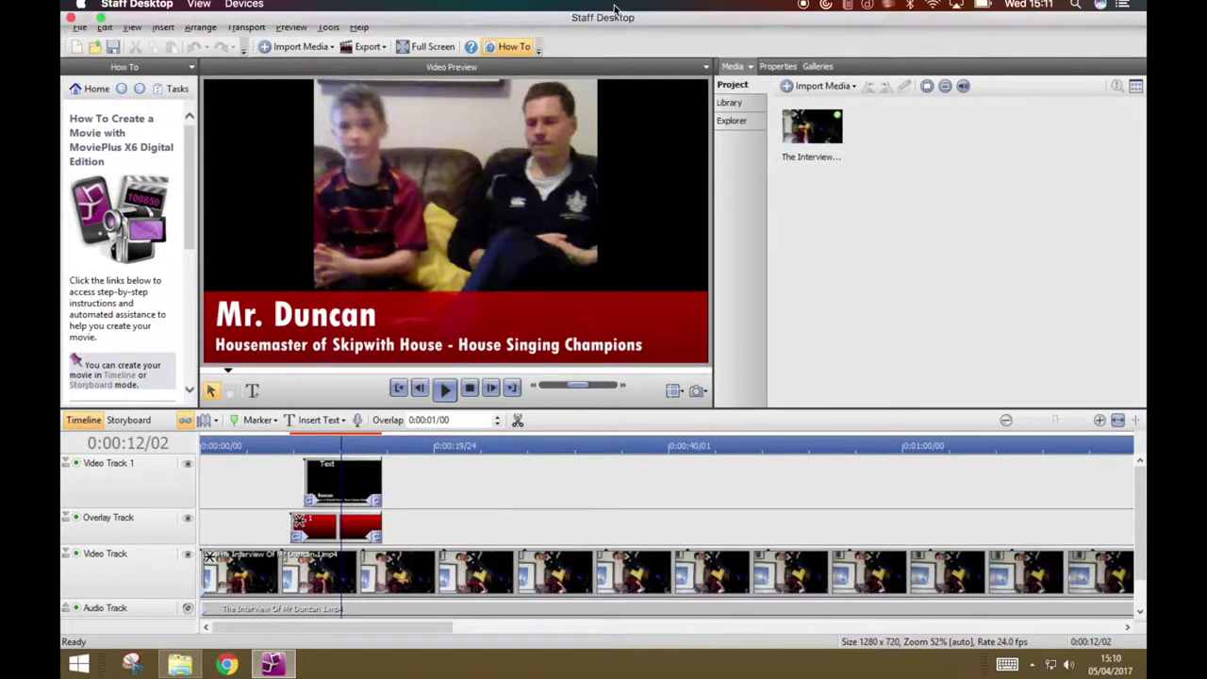
# Step: Start an MP4 Video file export using the PAL General Widescreen 'General - 720p PAL 16:9' preset
pyautogui.click(384, 45)
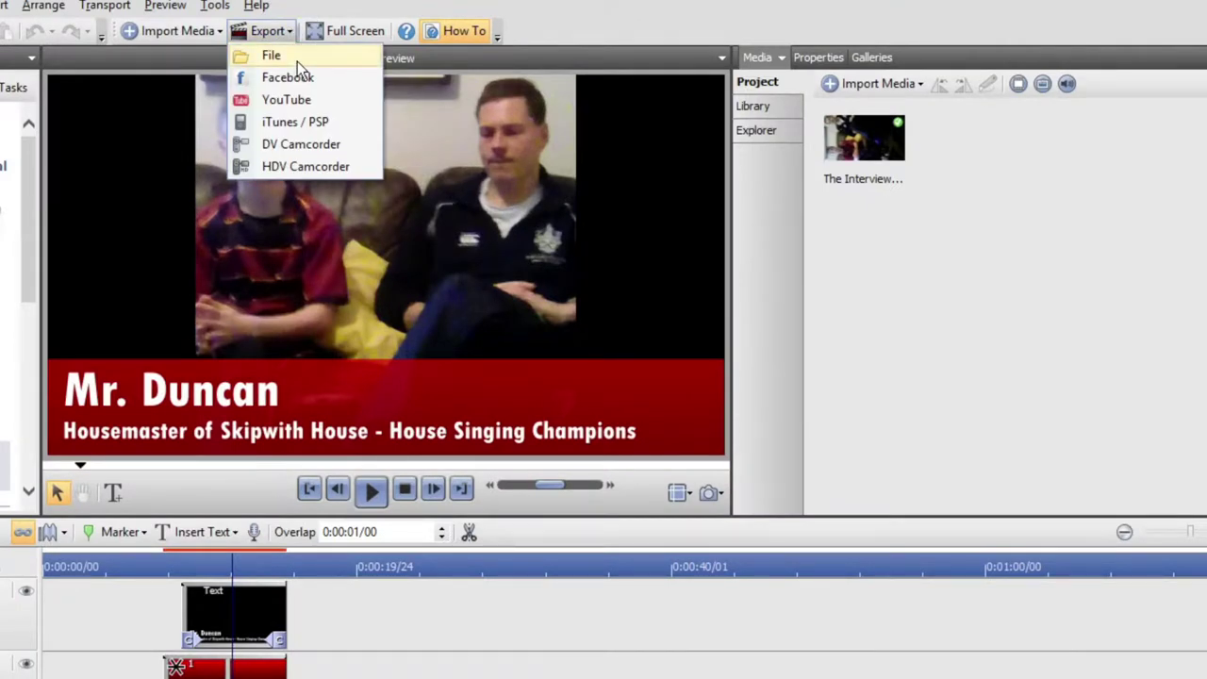
pyautogui.click(297, 61)
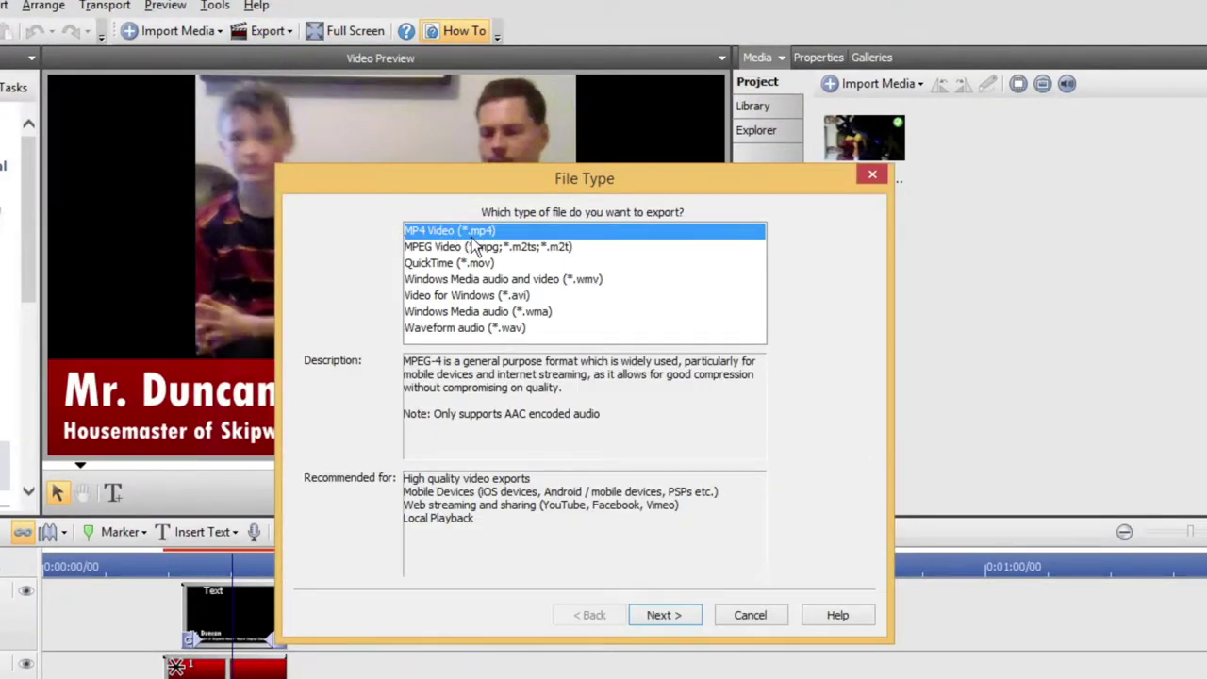
pyautogui.click(668, 621)
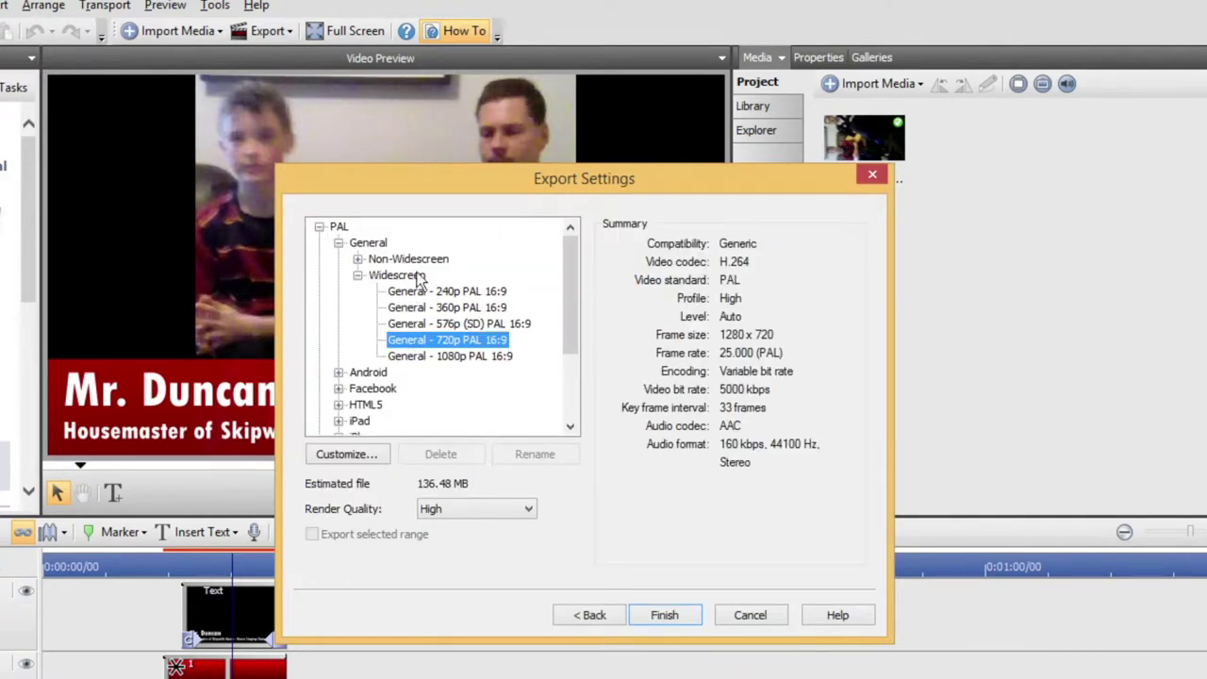
pyautogui.click(337, 227)
pyautogui.click(377, 243)
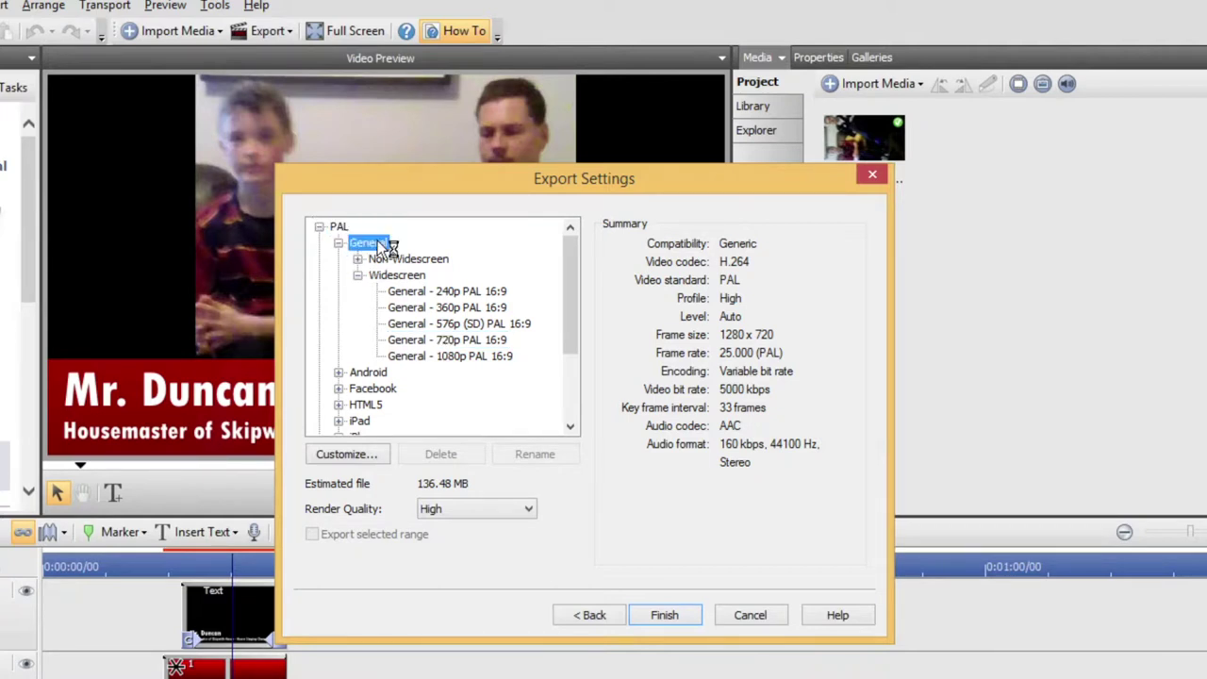
pyautogui.click(394, 276)
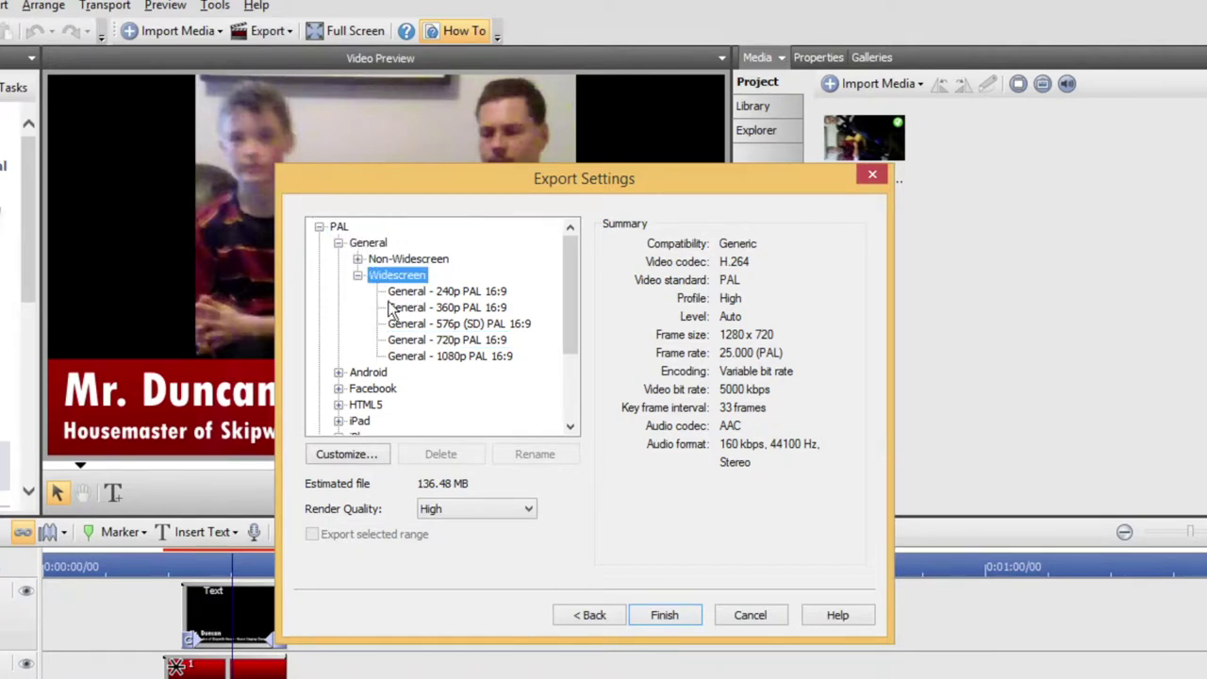
pyautogui.click(440, 346)
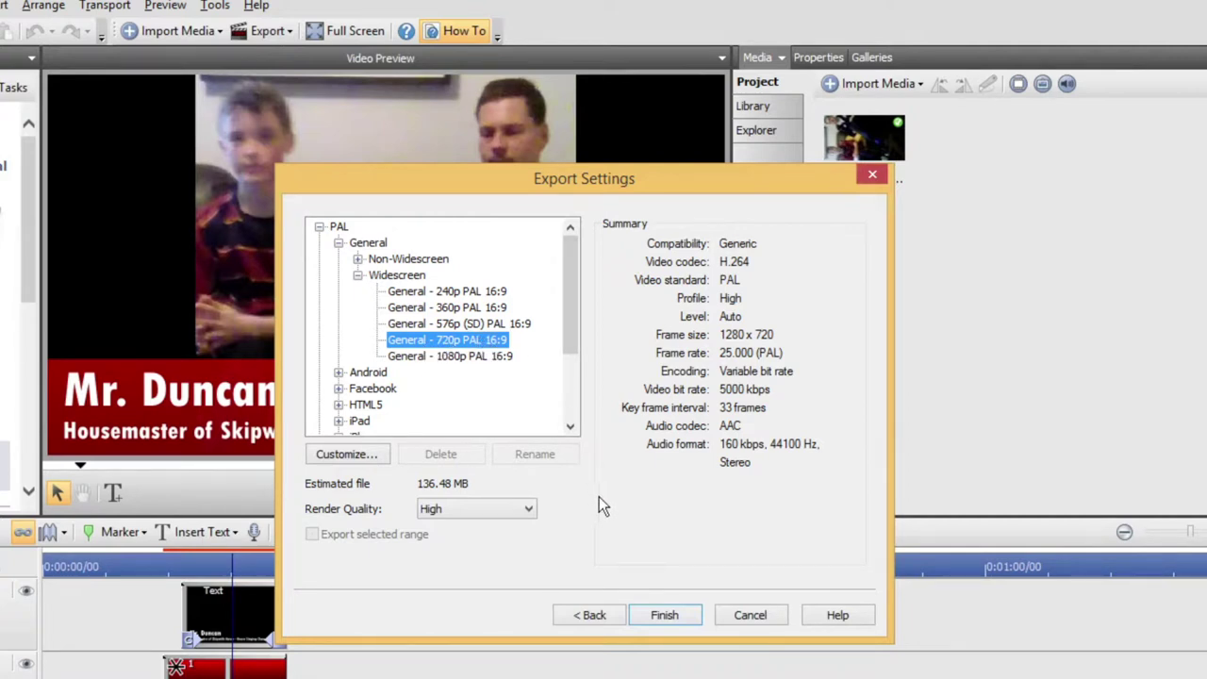
pyautogui.click(665, 615)
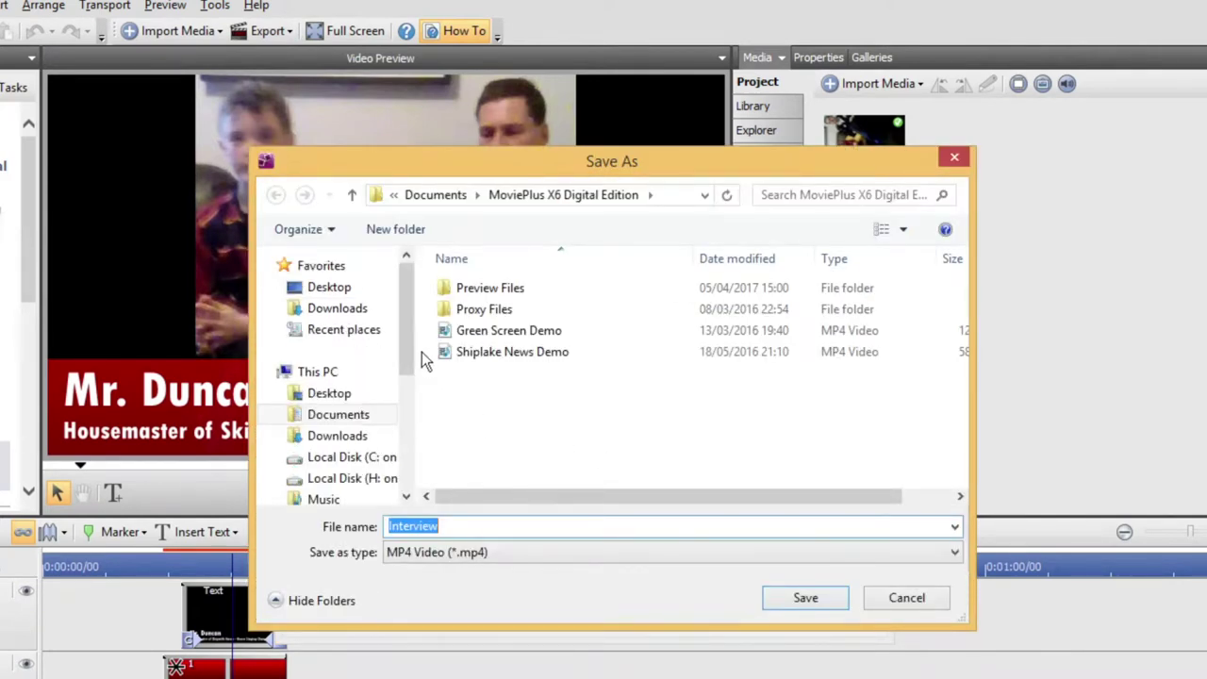
# Step: Browse to the StudentShared ICT Teams Demo folder as the save location
pyautogui.click(408, 427)
pyautogui.click(410, 460)
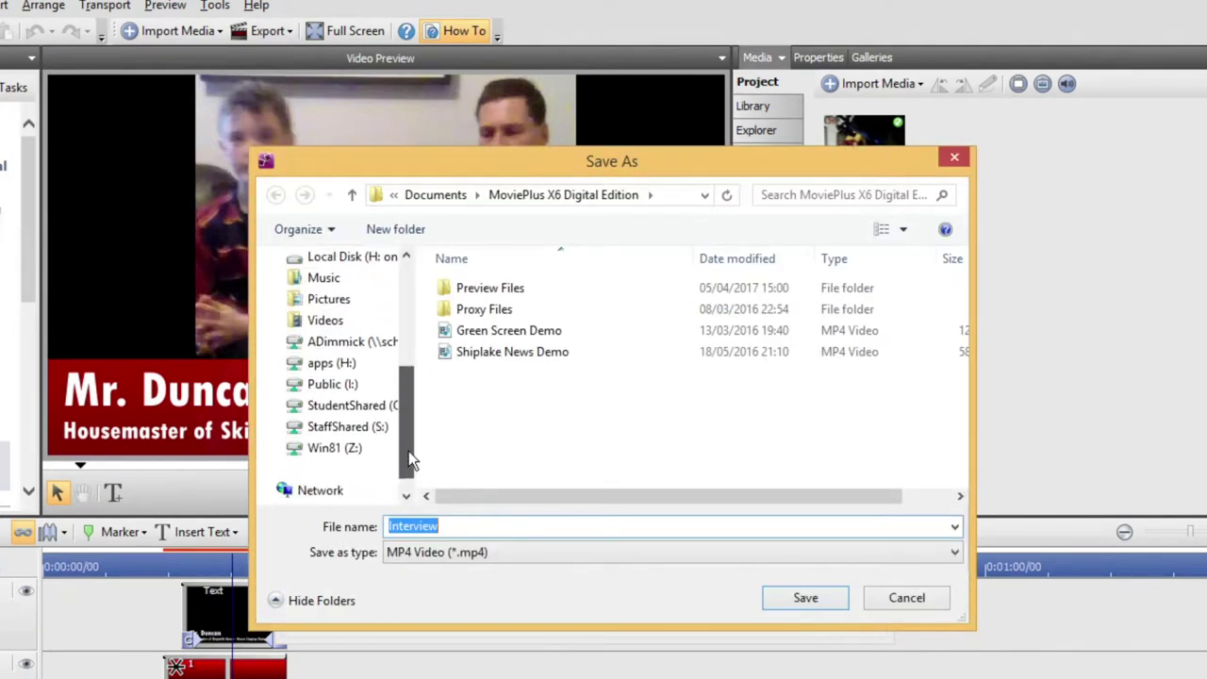
pyautogui.click(378, 407)
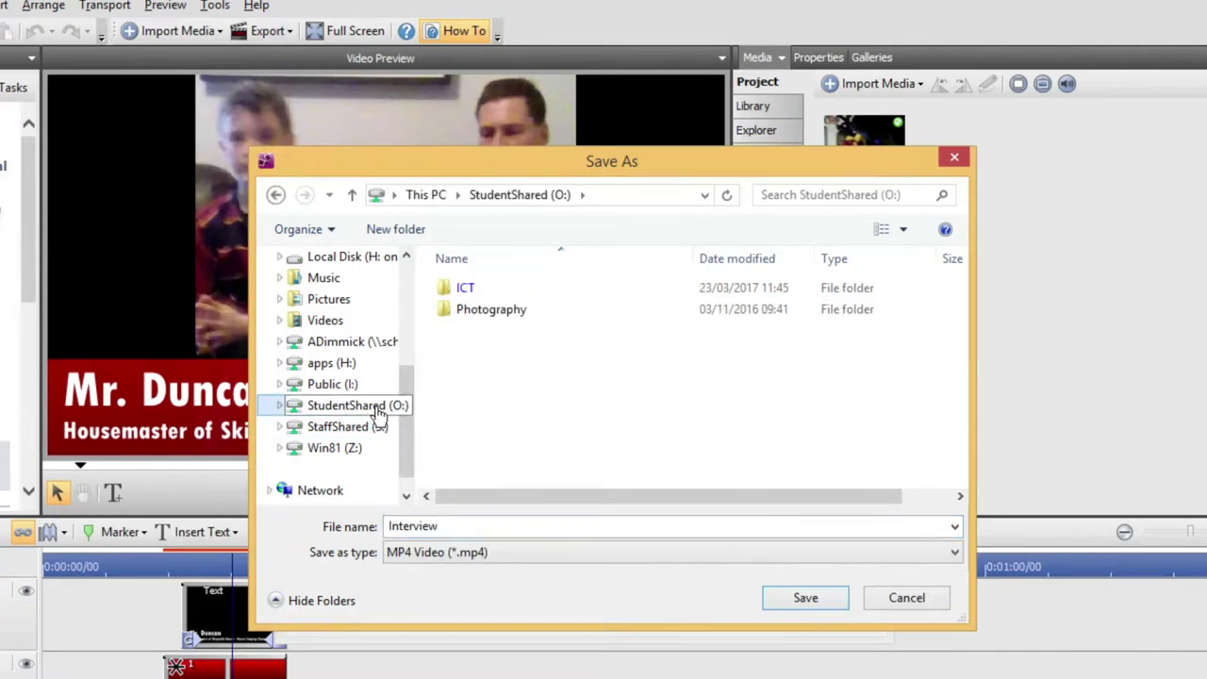
pyautogui.doubleClick(534, 300)
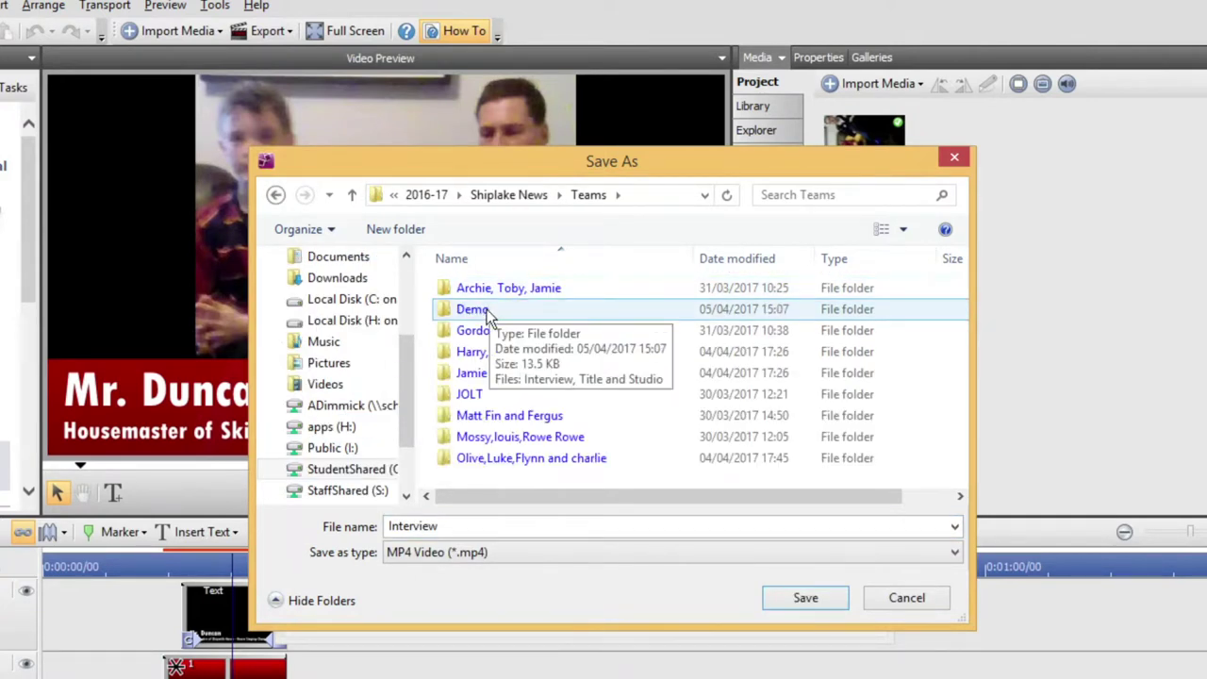
pyautogui.doubleClick(487, 311)
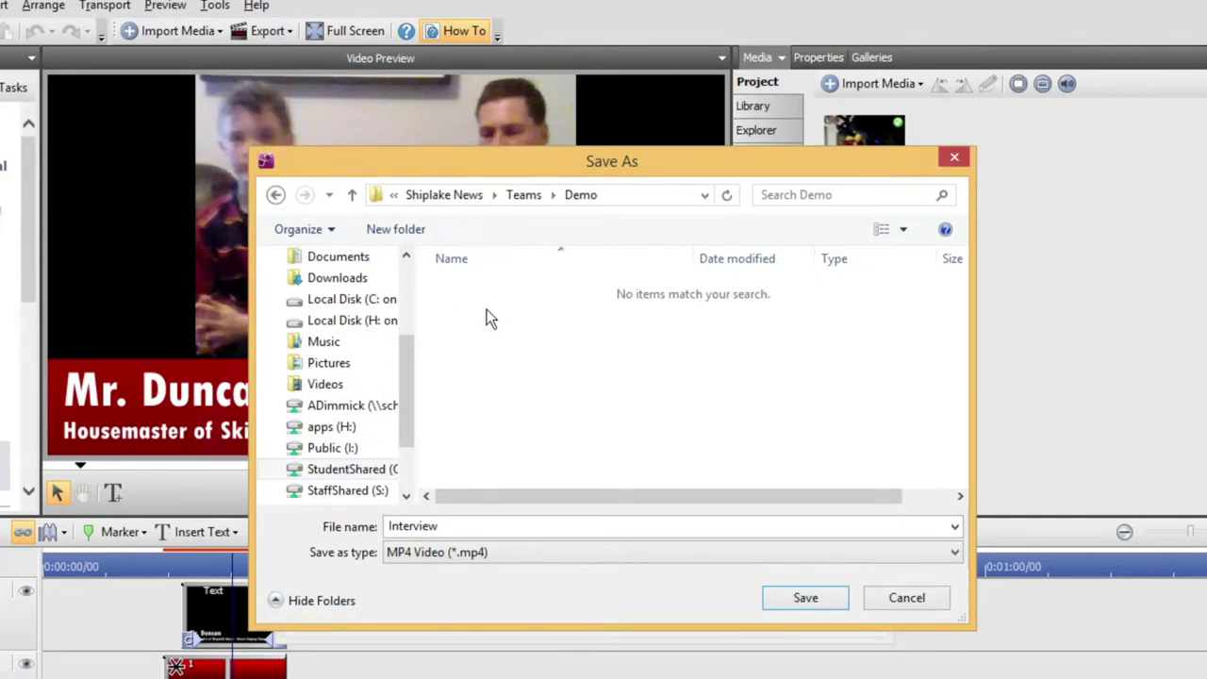
# Step: Name the file 'Interview - export' and save it to render the MP4
pyautogui.click(505, 519)
pyautogui.click(506, 520)
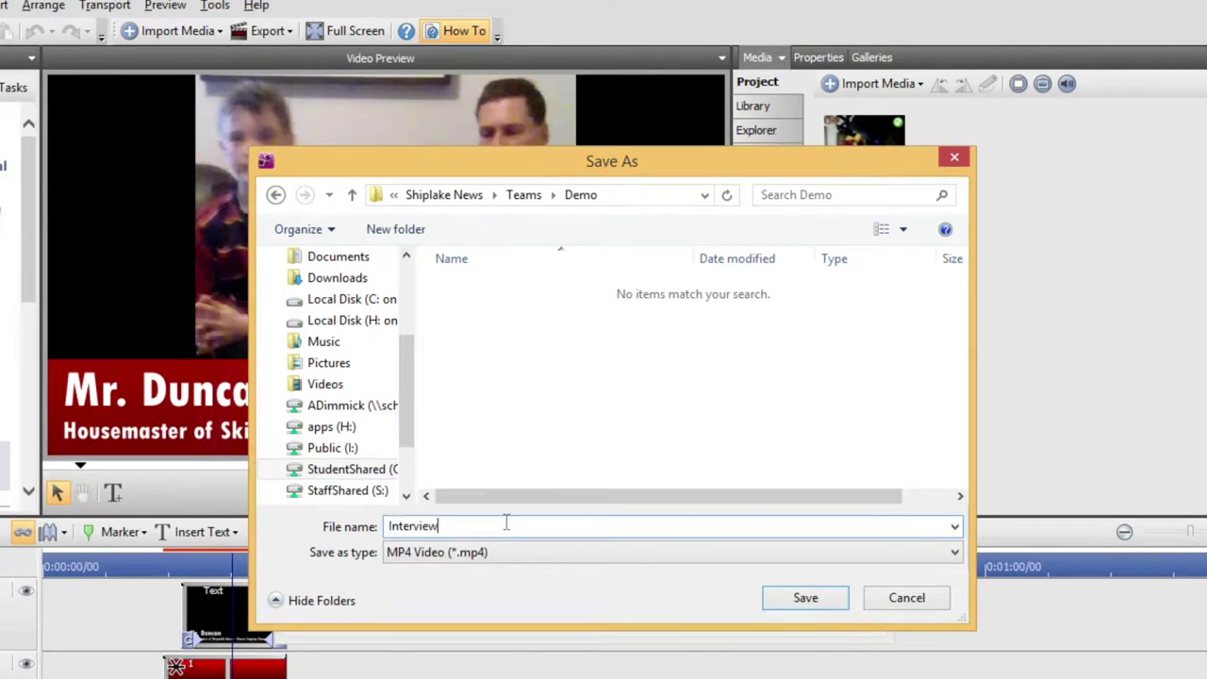
pyautogui.write('- export')
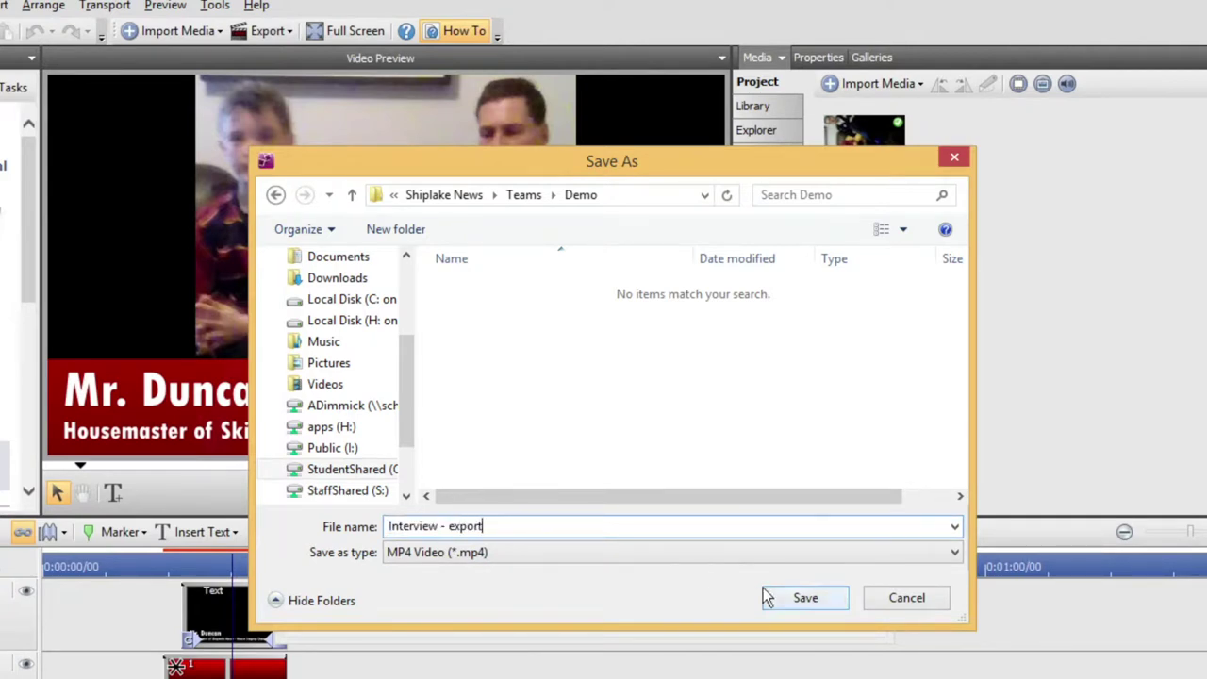
pyautogui.click(800, 598)
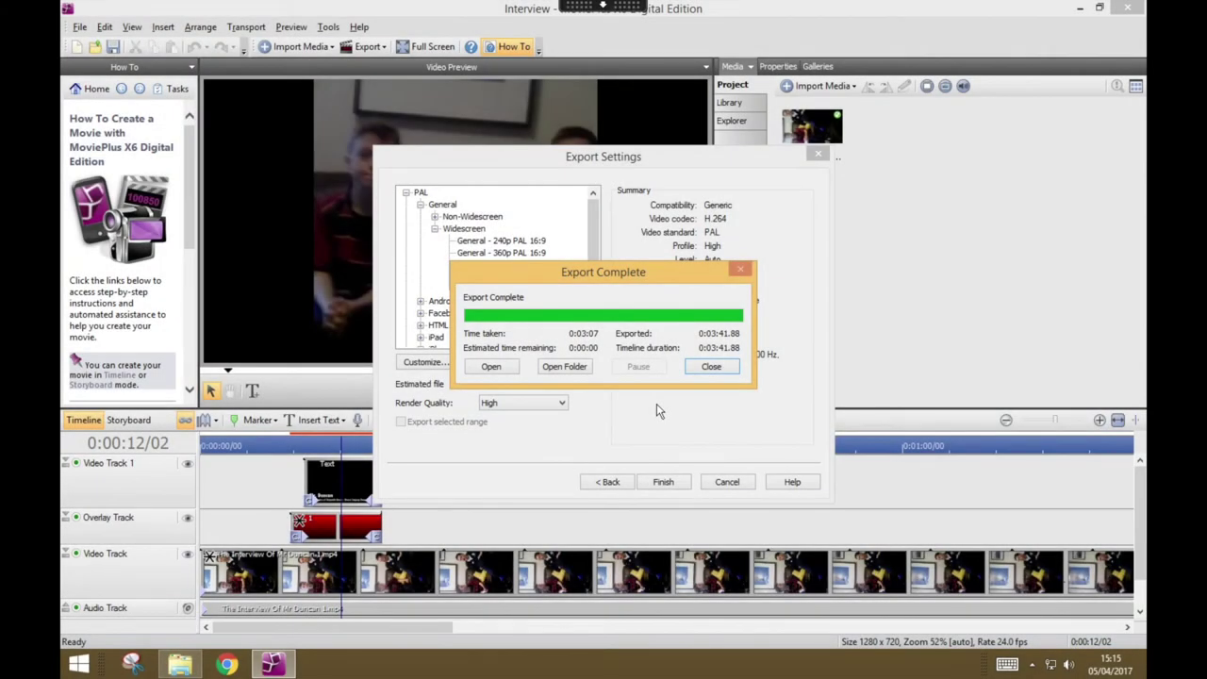
# Step: Dismiss Export Complete, save and close Interview, then reopen the Title and Studio project
pyautogui.click(708, 368)
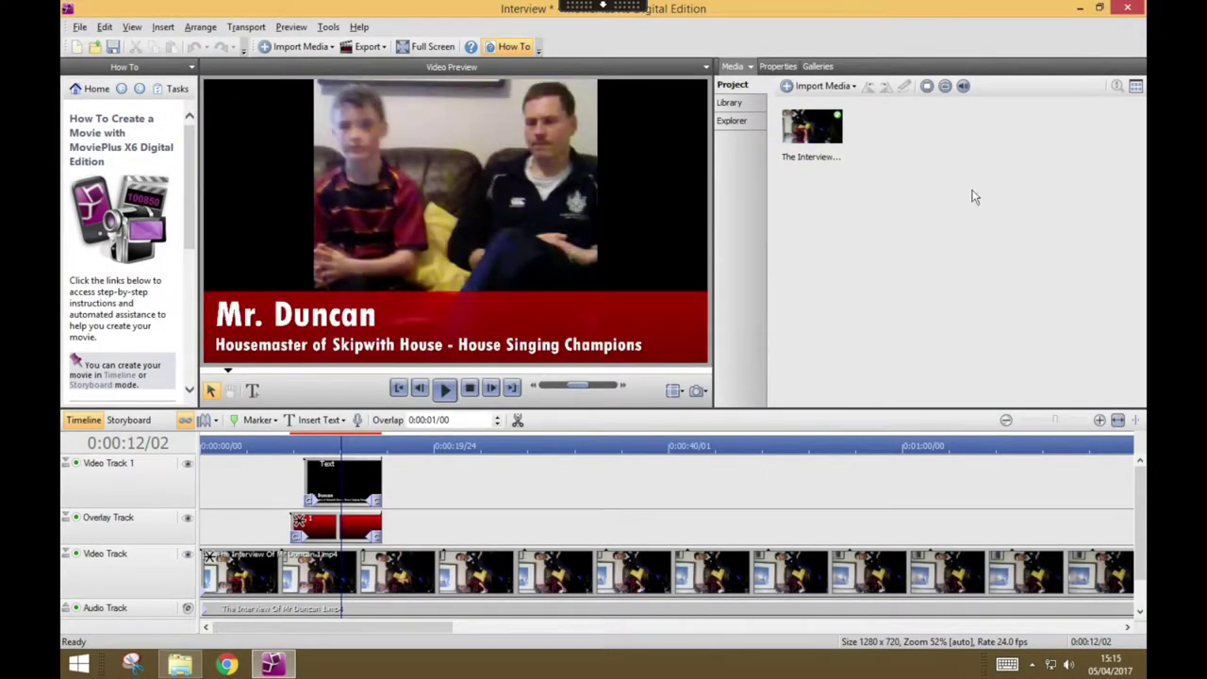
pyautogui.click(1129, 7)
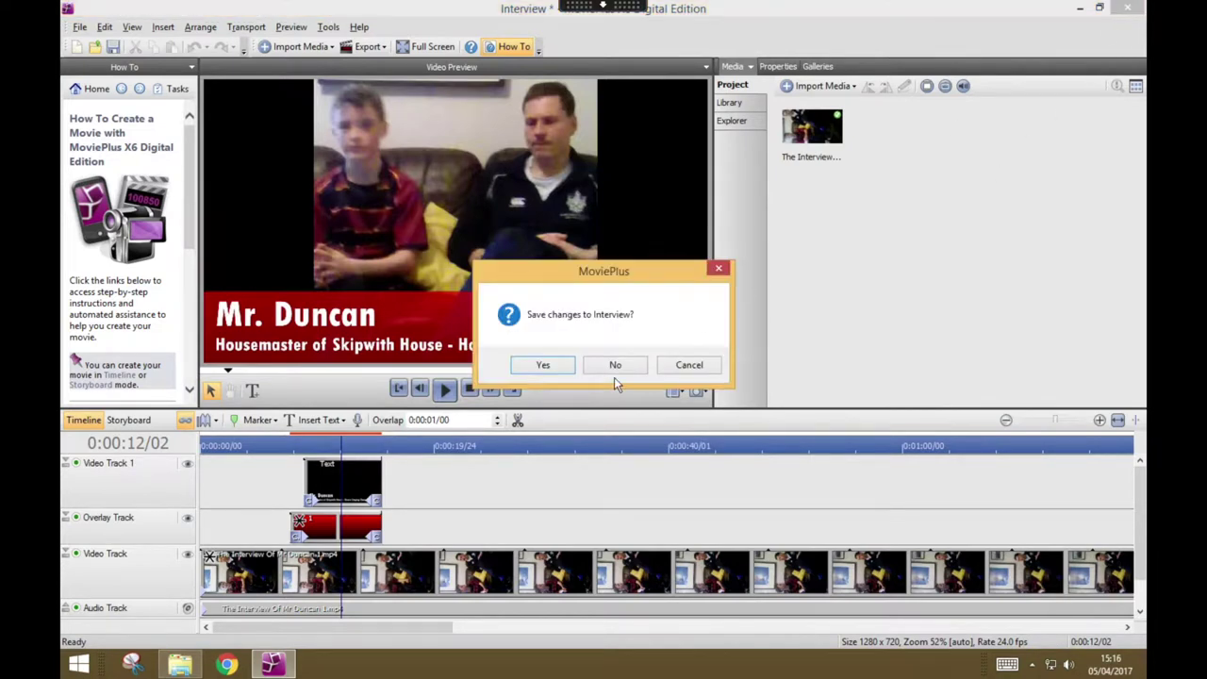
pyautogui.click(556, 367)
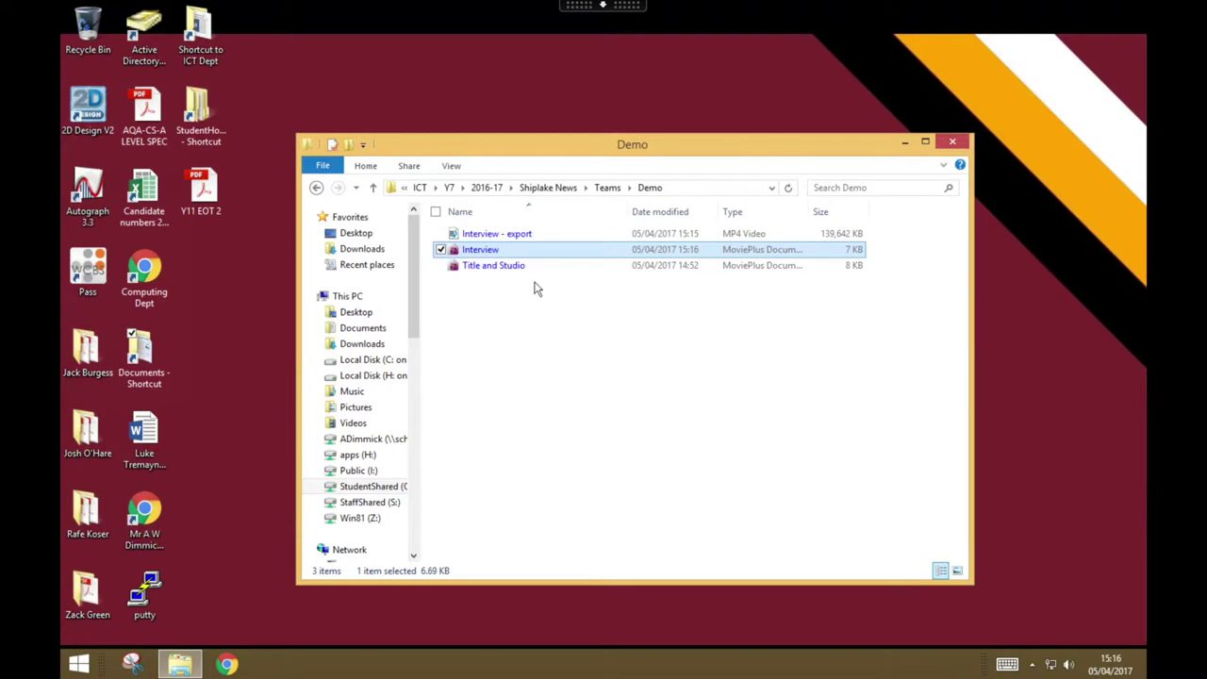
pyautogui.click(550, 270)
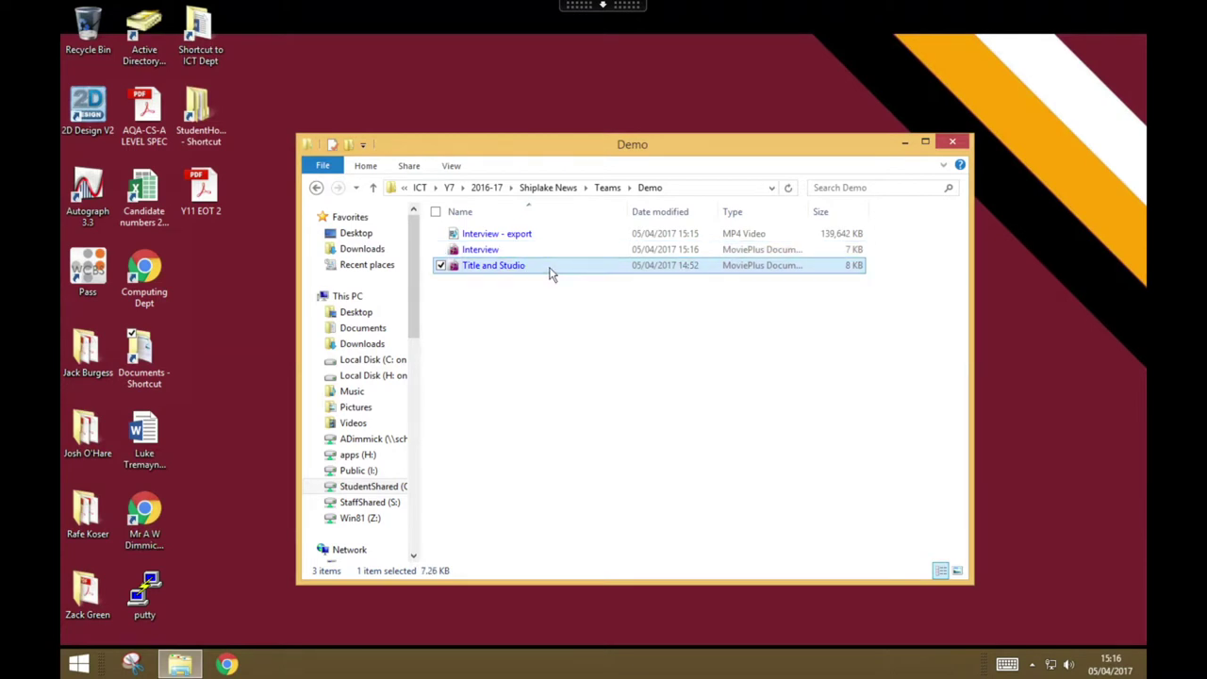
pyautogui.doubleClick(552, 273)
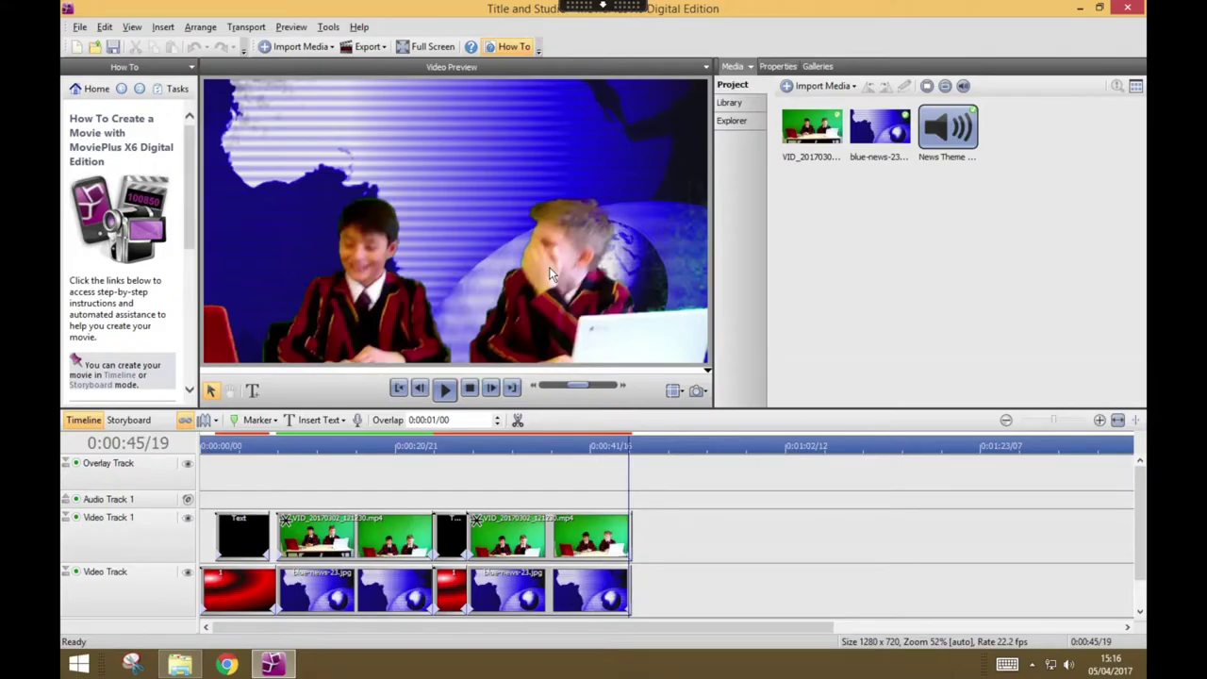
# Step: Import 'Interview - export.mp4' from the Demo folder into the project's media
pyautogui.click(853, 86)
pyautogui.click(821, 105)
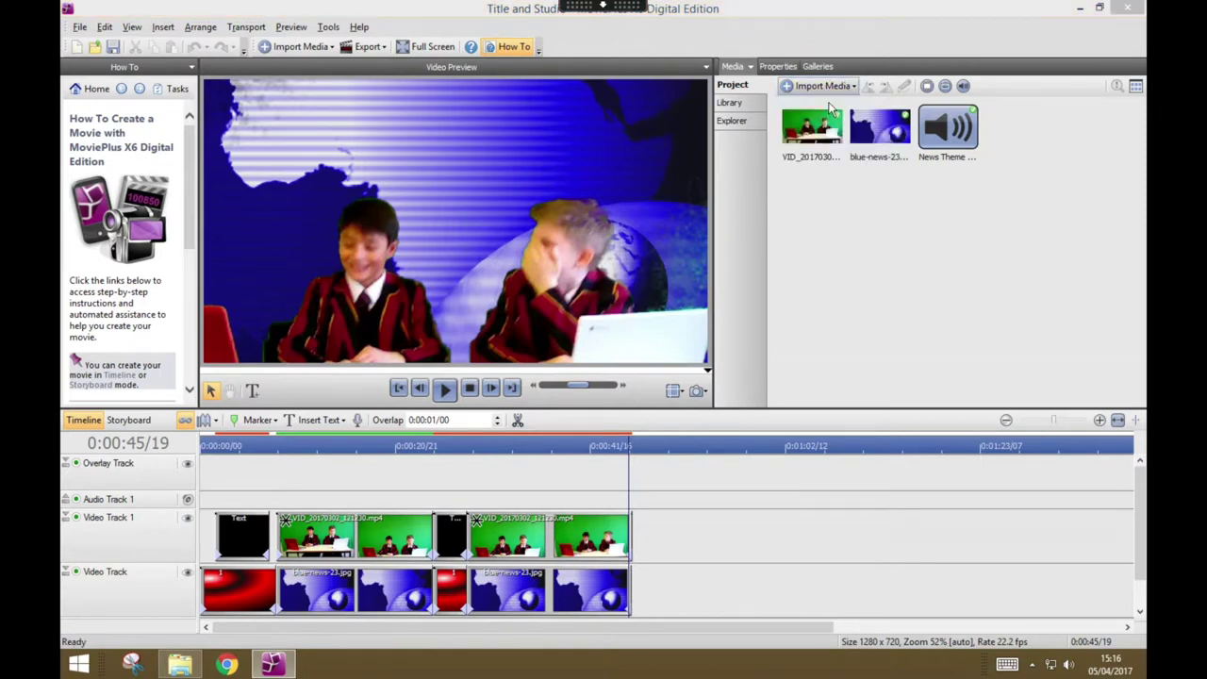
pyautogui.click(574, 256)
pyautogui.doubleClick(573, 257)
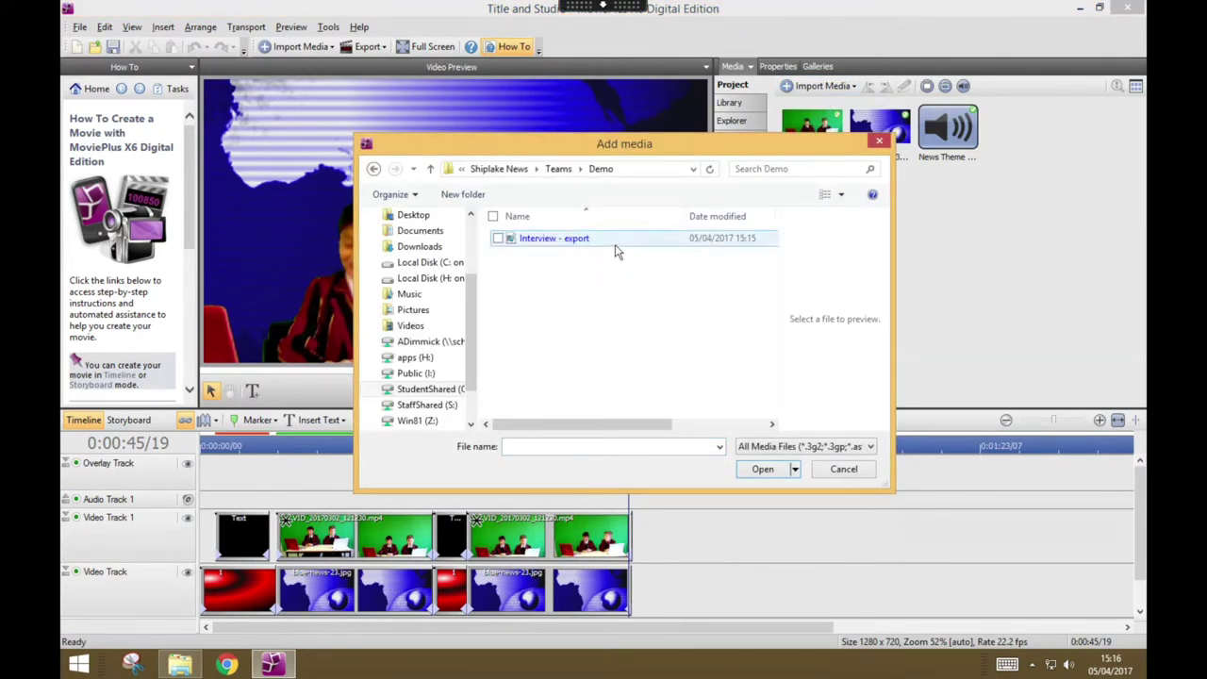
pyautogui.doubleClick(615, 243)
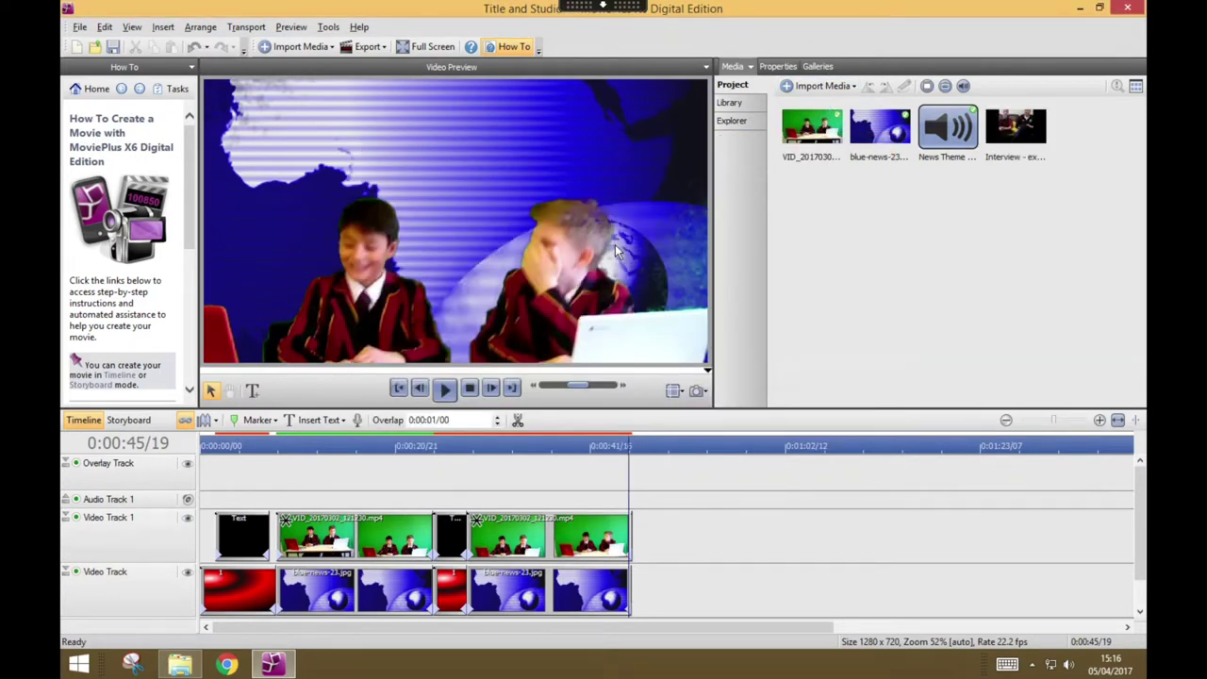
pyautogui.moveTo(1025, 138)
# Step: Place the Interview - export clip on Video Track 1 at 0:00:46/04 and preview the join
pyautogui.moveTo(1016, 128); pyautogui.dragTo(633, 552)
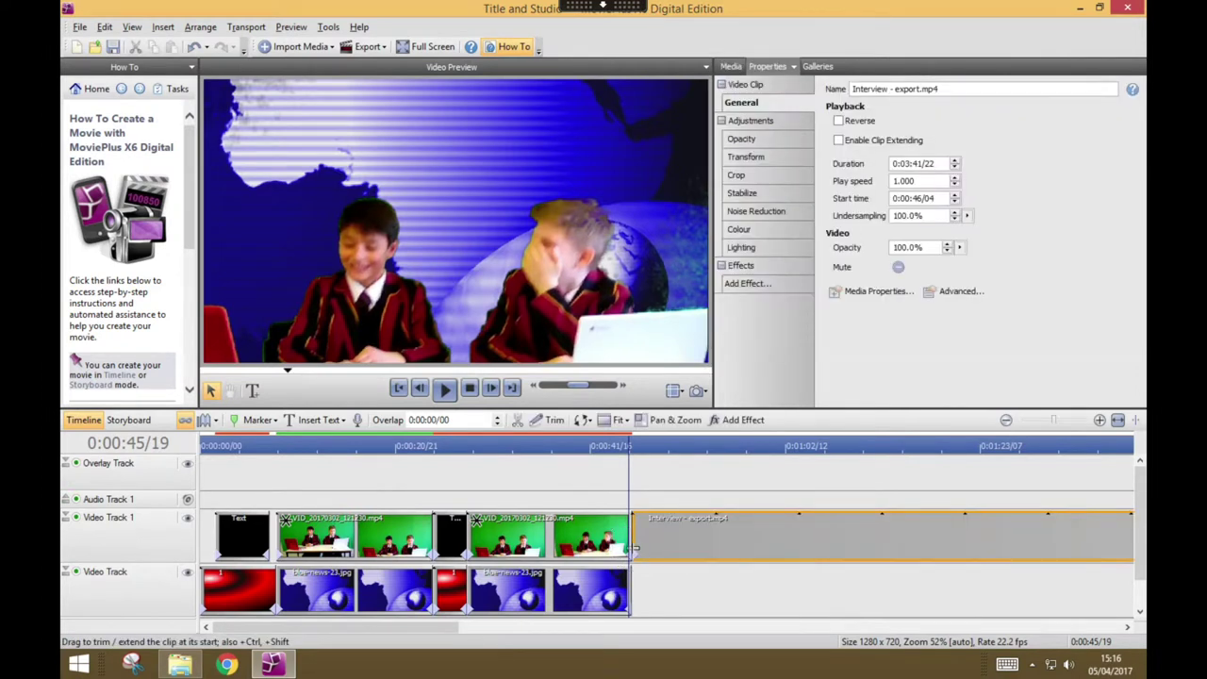
pyautogui.click(604, 446)
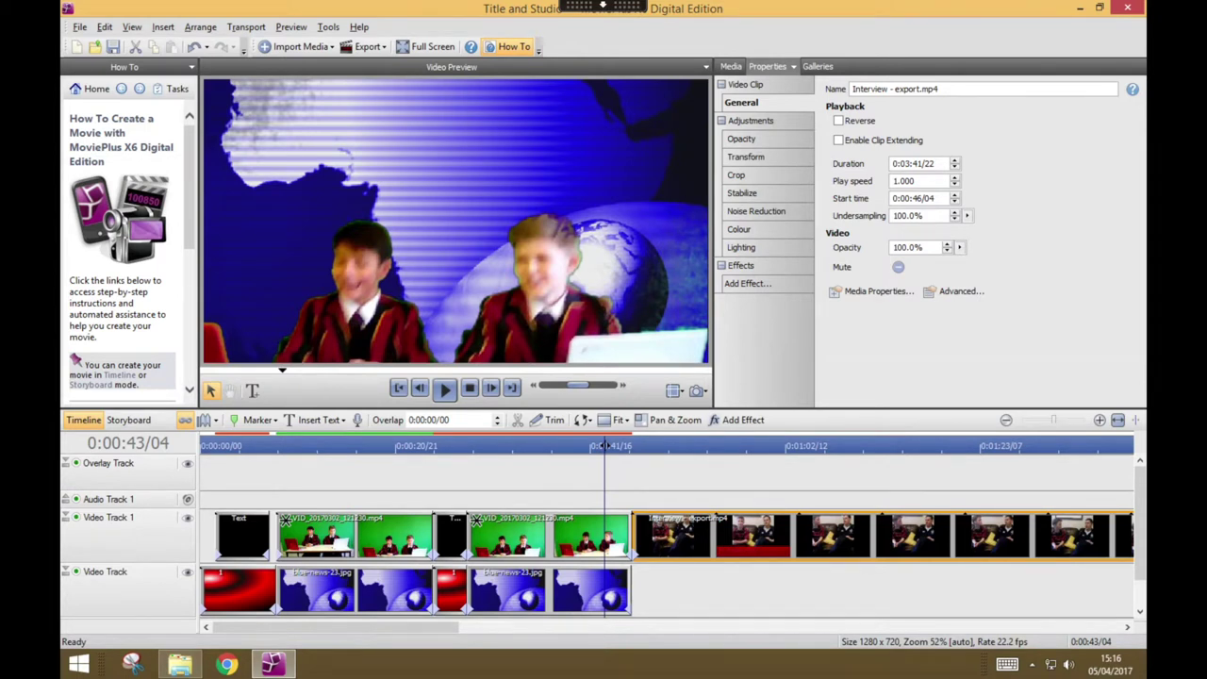
pyautogui.press('space')
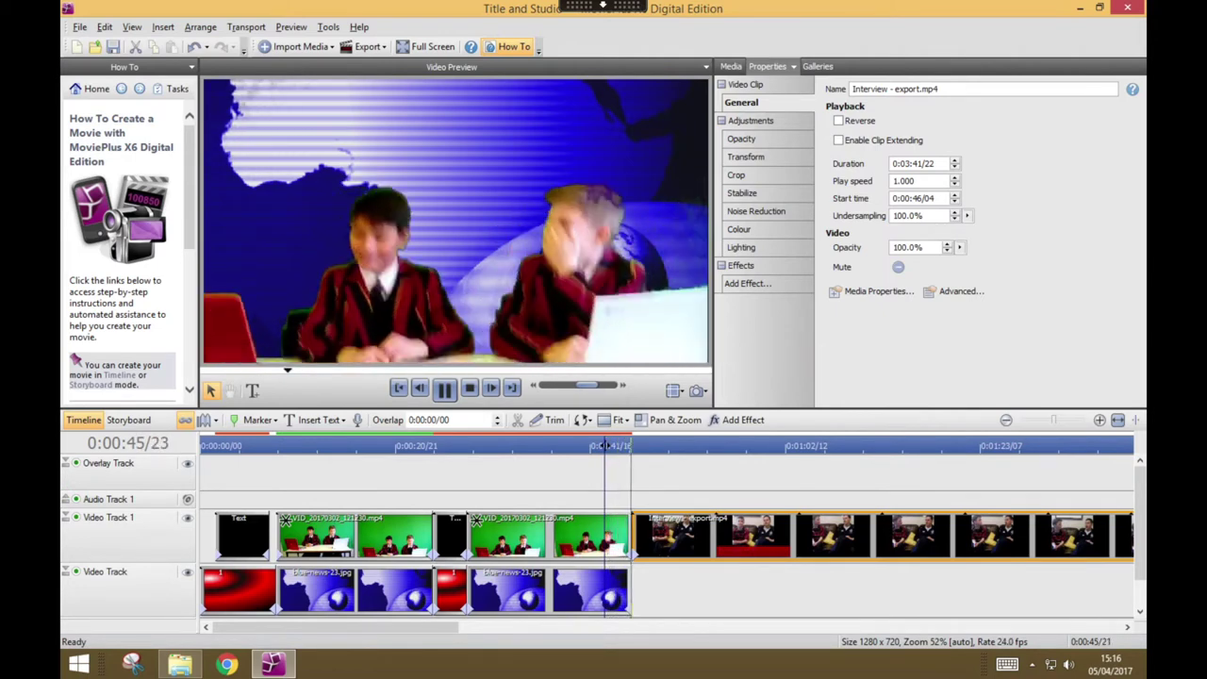
pyautogui.press('space')
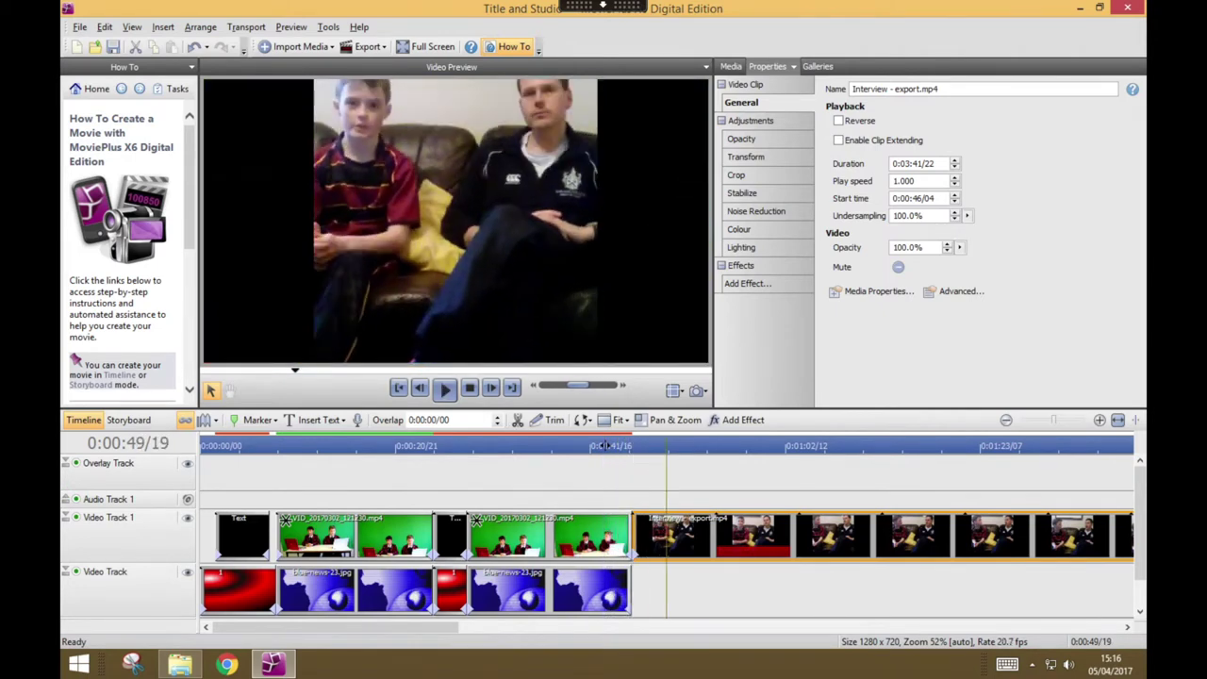
# Step: Set up an MP4 file export of the combined timeline with the 720p PAL 16:9 settings
pyautogui.click(385, 47)
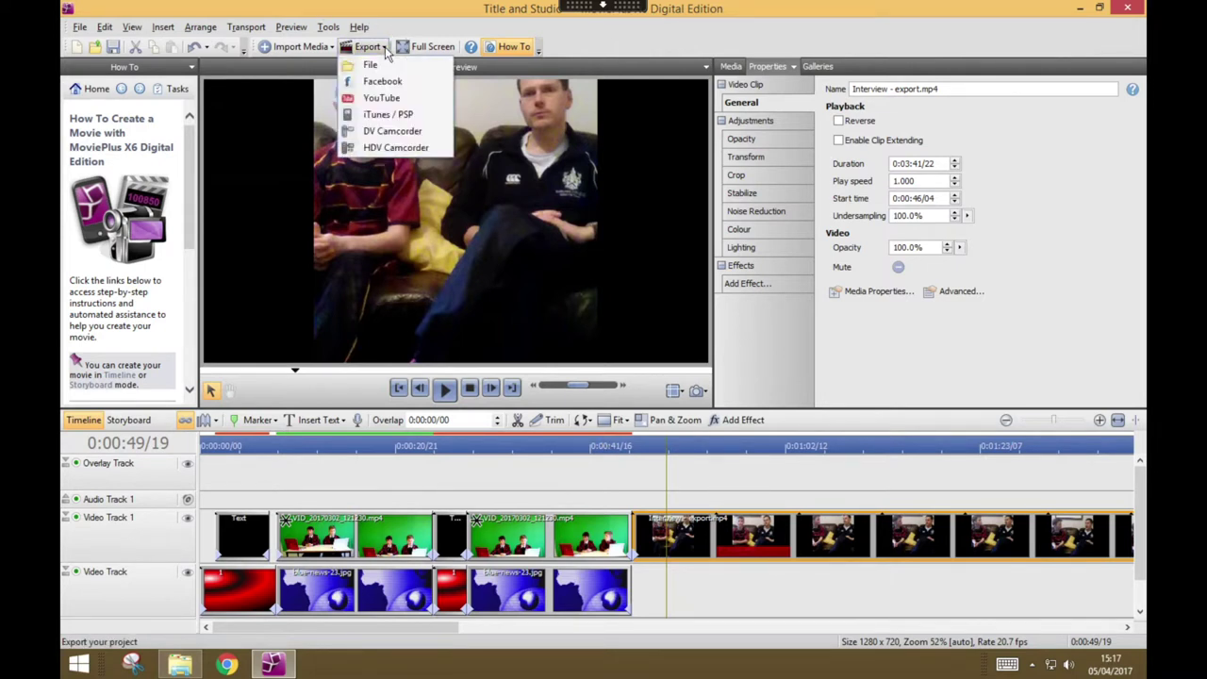
pyautogui.click(386, 64)
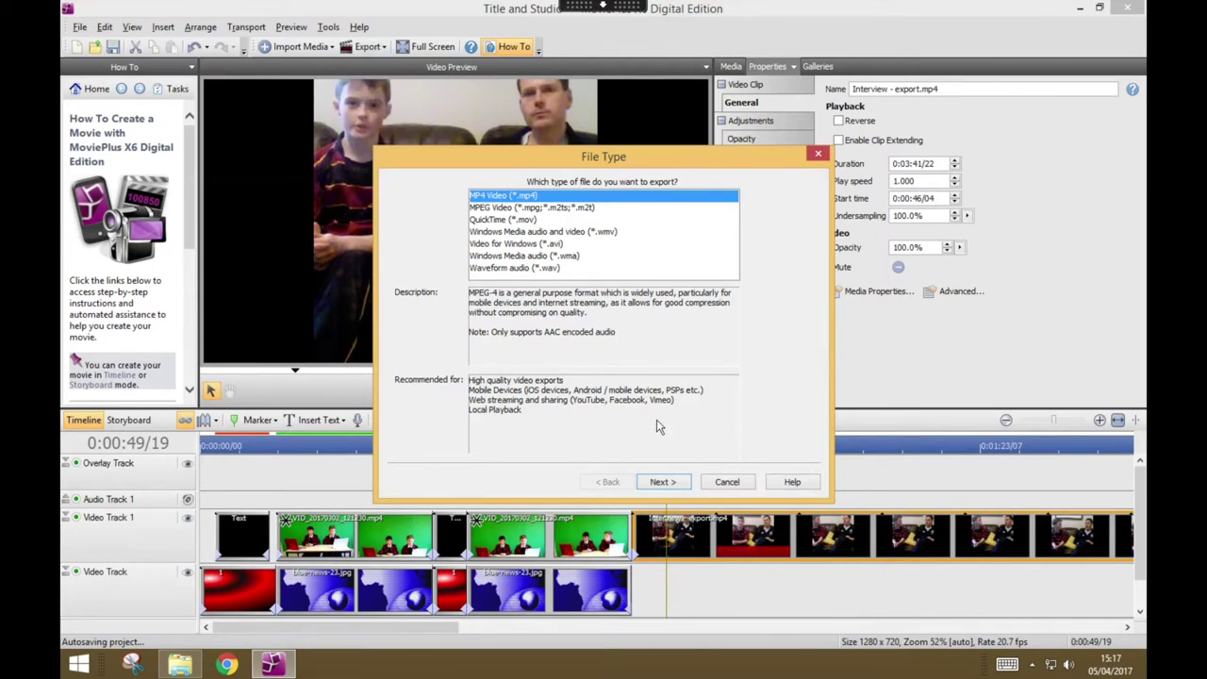
pyautogui.click(665, 484)
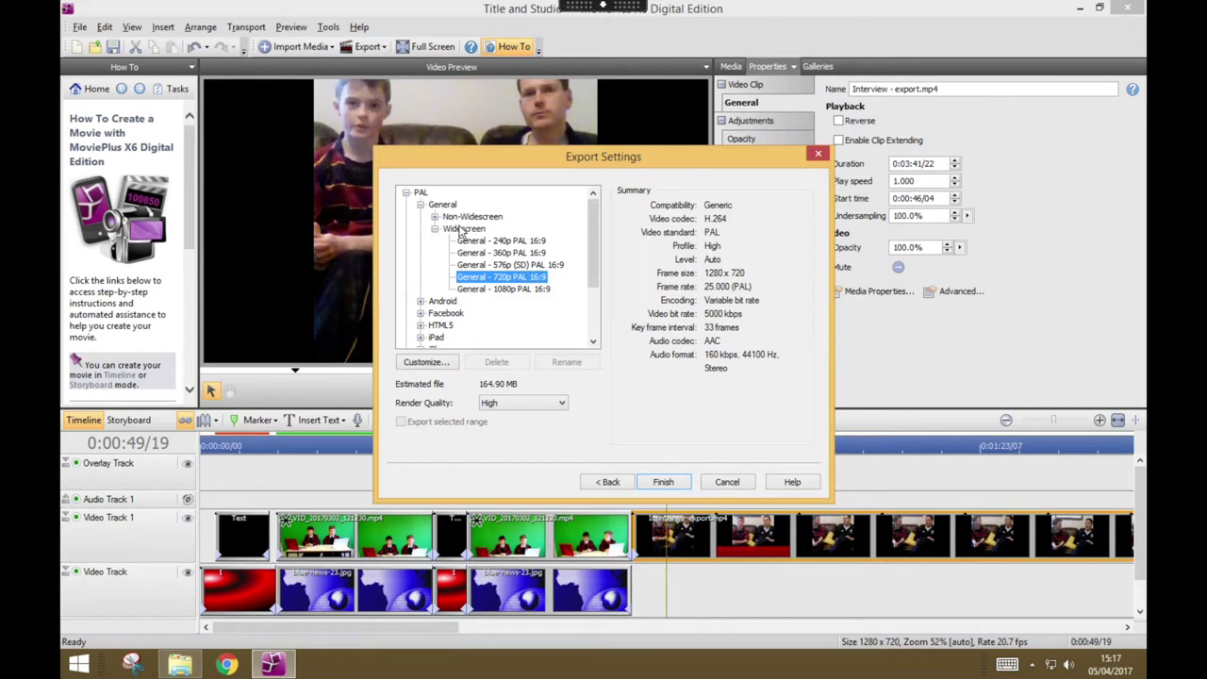
pyautogui.click(656, 482)
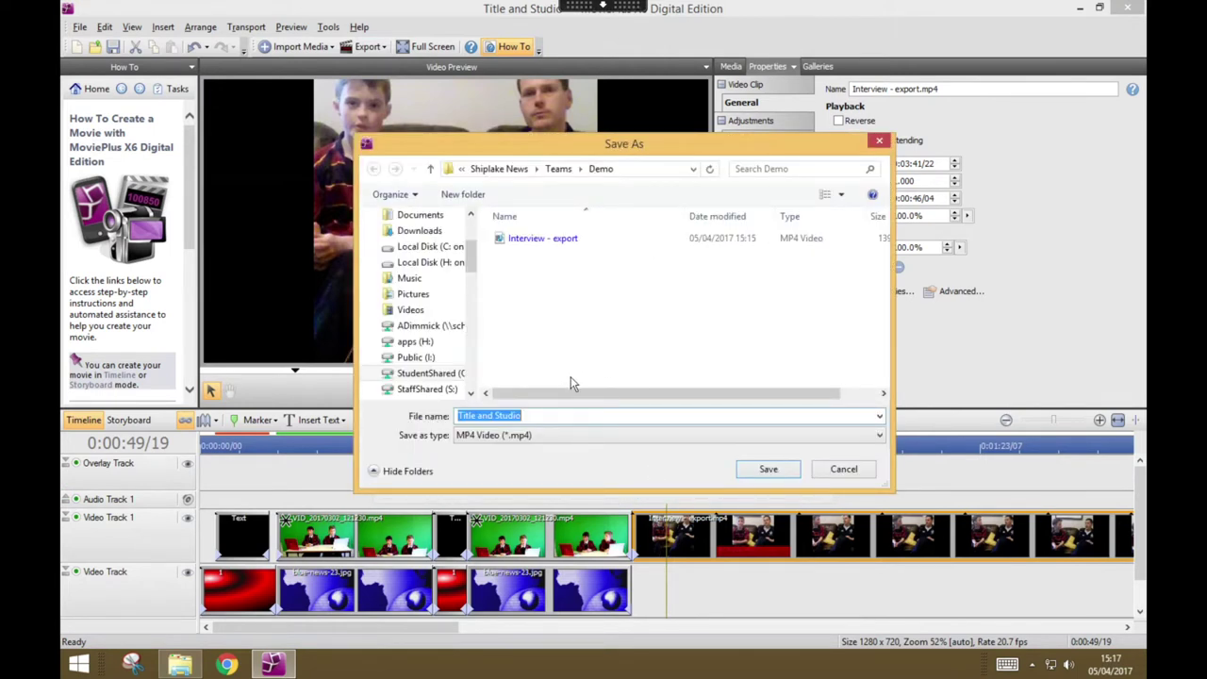
# Step: Name the export 'Shiplake News - Demo Team - Finished Video' and save it
pyautogui.write('Shiplake ')
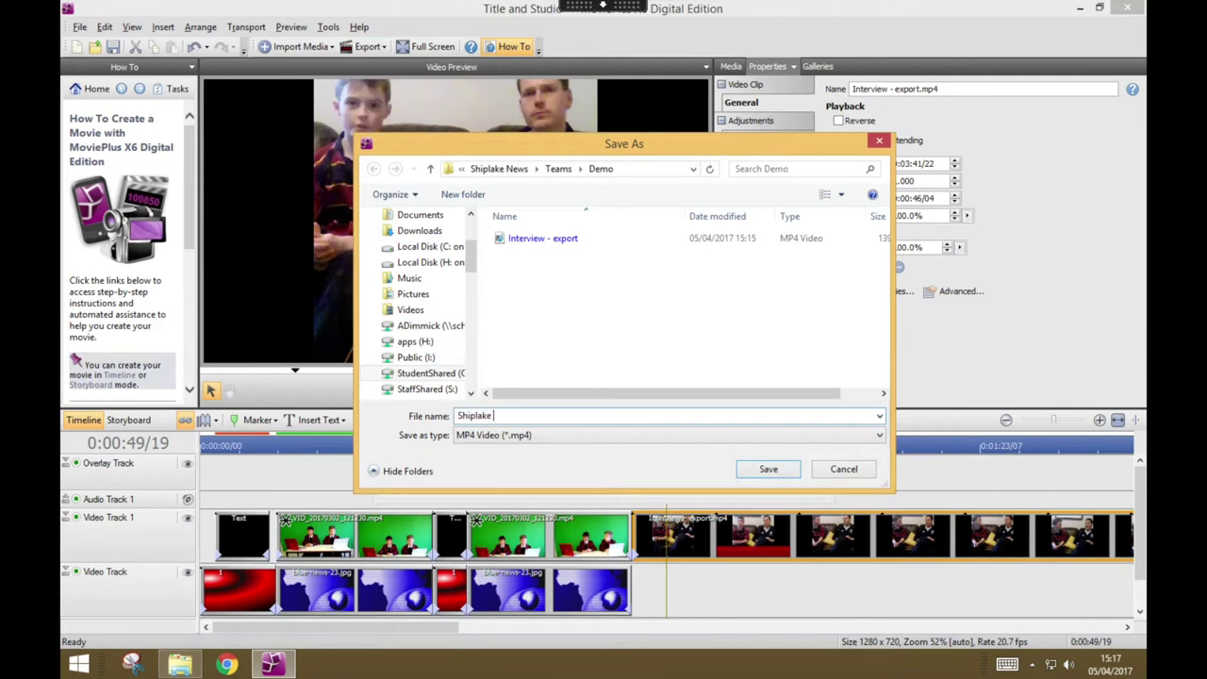
pyautogui.write('News - Demo Team - Finished')
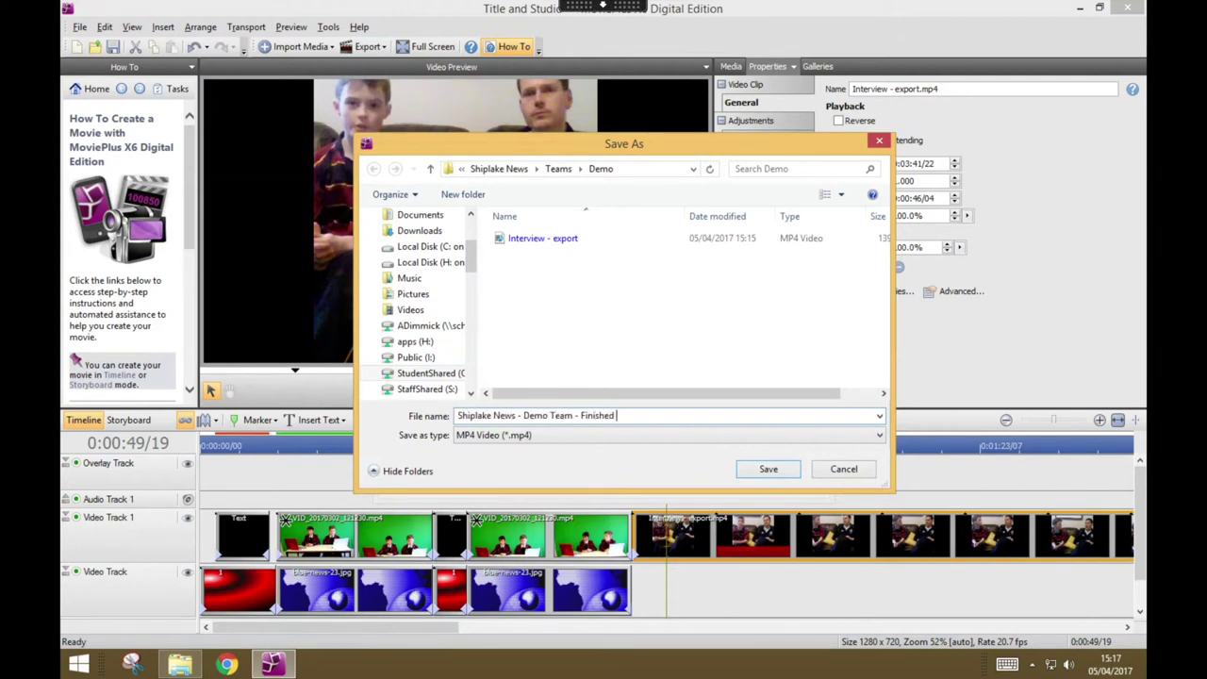
pyautogui.write(' MV')
pyautogui.press('BackSpace')
pyautogui.press('BackSpace')
pyautogui.write('Video')
pyautogui.click(769, 471)
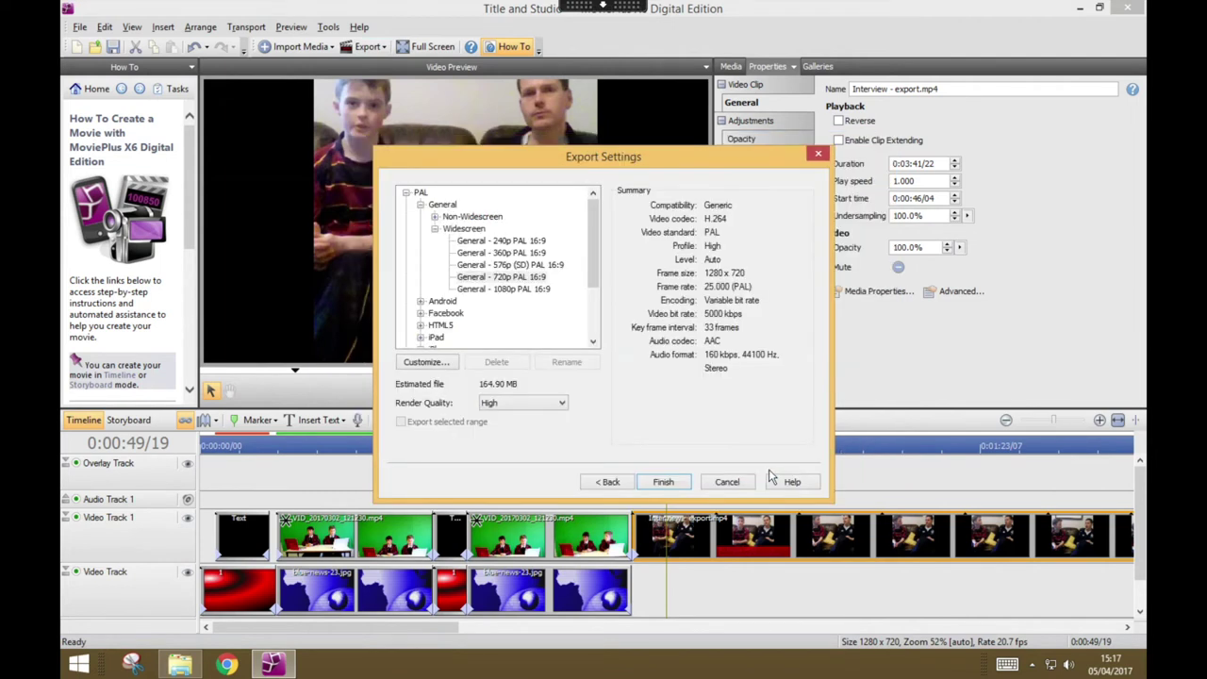